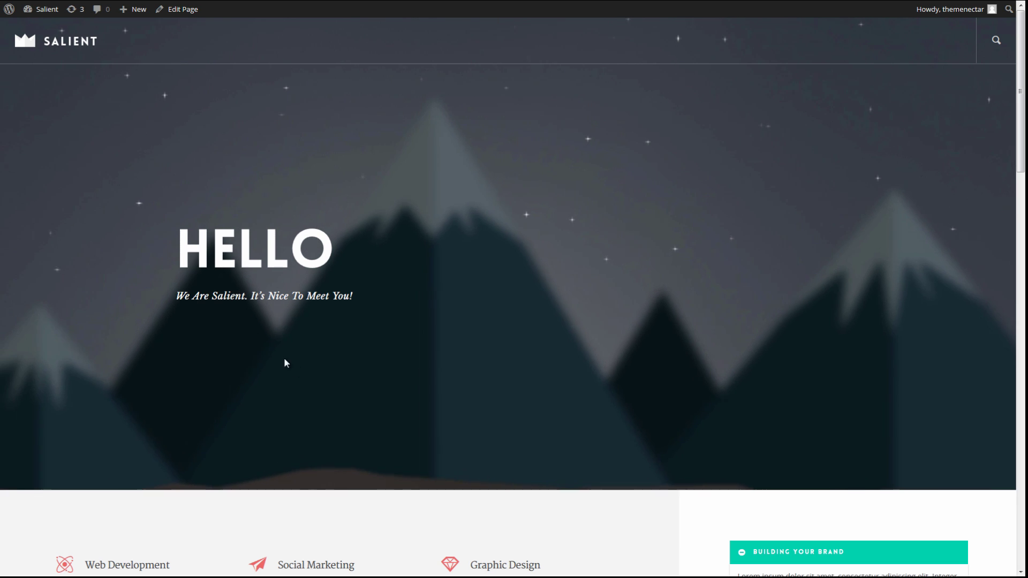
Scroll through the page's service, testimonial, client and team member rows.
{"action": "middle_click", "coordinate": [498, 479]}
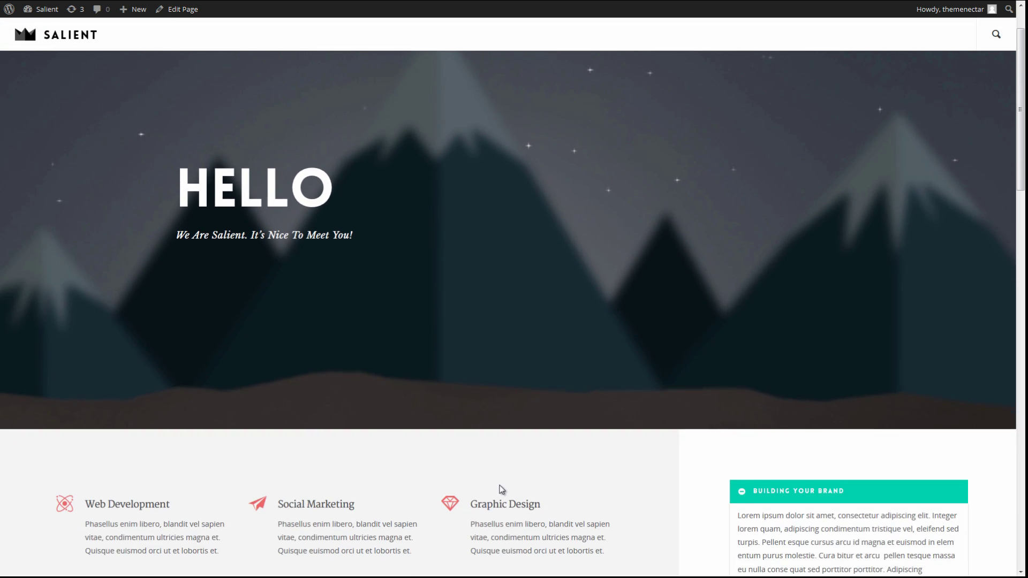
{"action": "scroll", "coordinate": [507, 522], "scroll_direction": "down", "scroll_amount": 8}
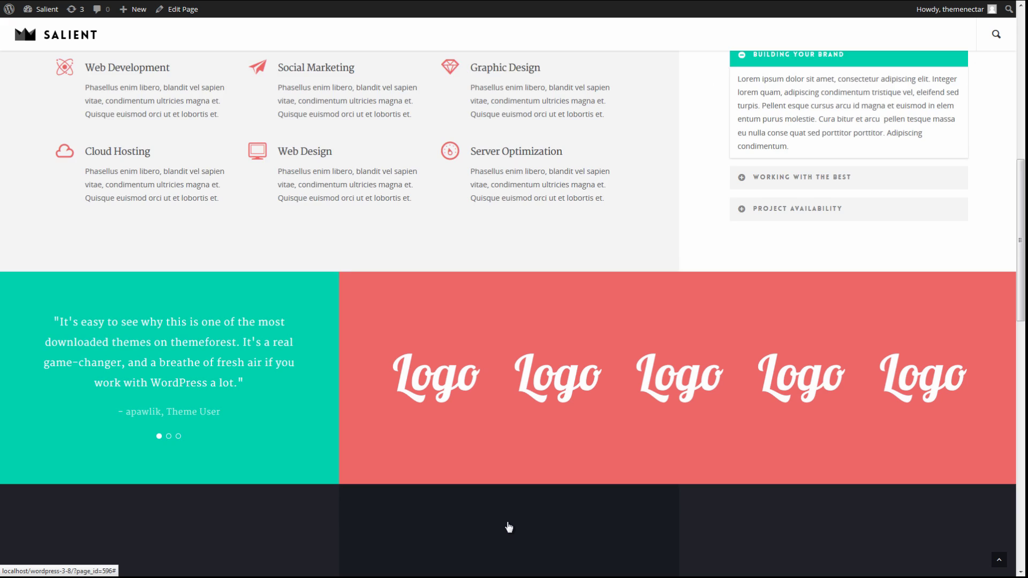
{"action": "scroll", "coordinate": [509, 528], "scroll_direction": "down", "scroll_amount": 3}
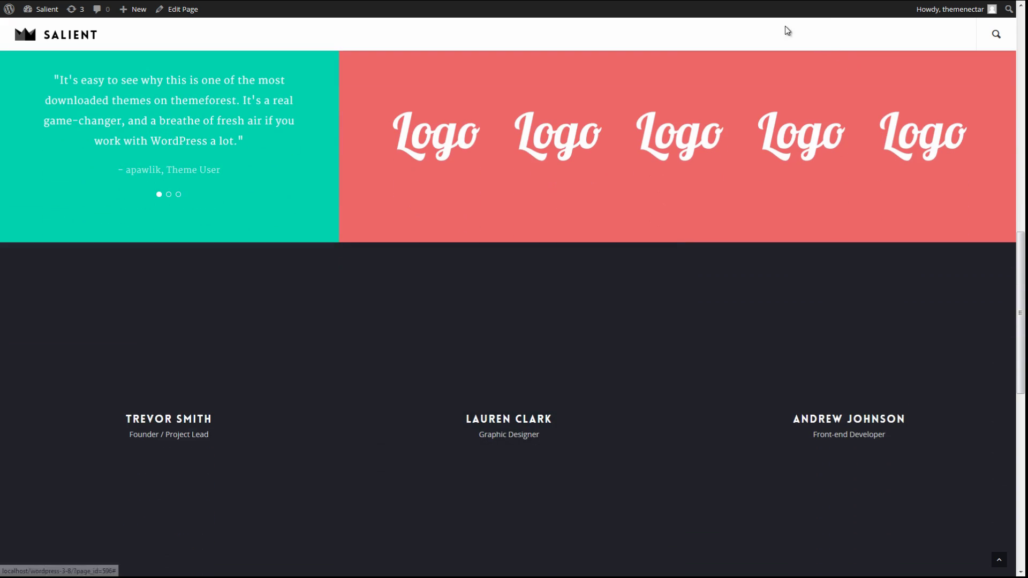
{"action": "scroll", "coordinate": [360, 216], "scroll_direction": "up", "scroll_amount": 1}
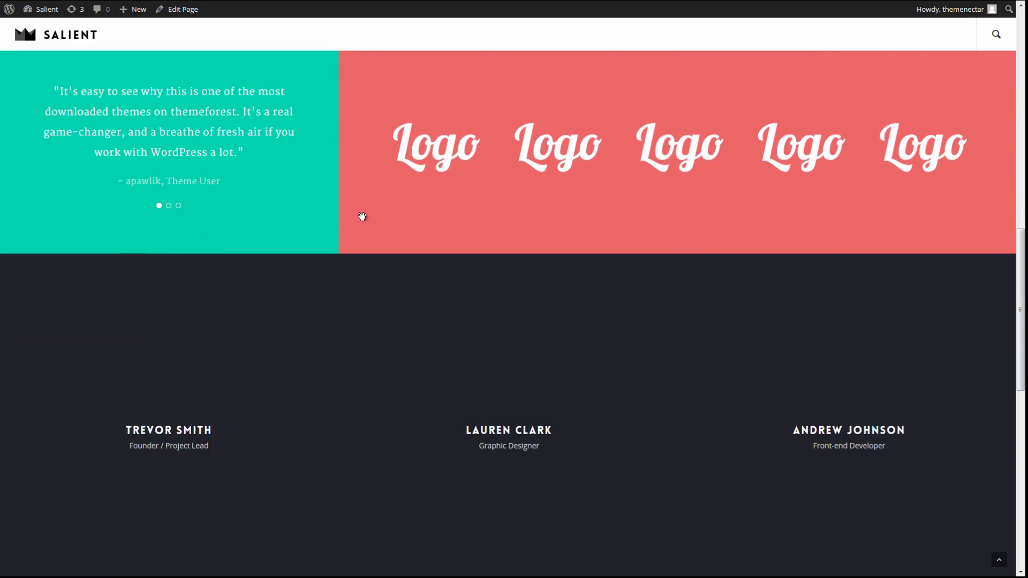
{"action": "scroll", "coordinate": [280, 296], "scroll_direction": "down", "scroll_amount": 2}
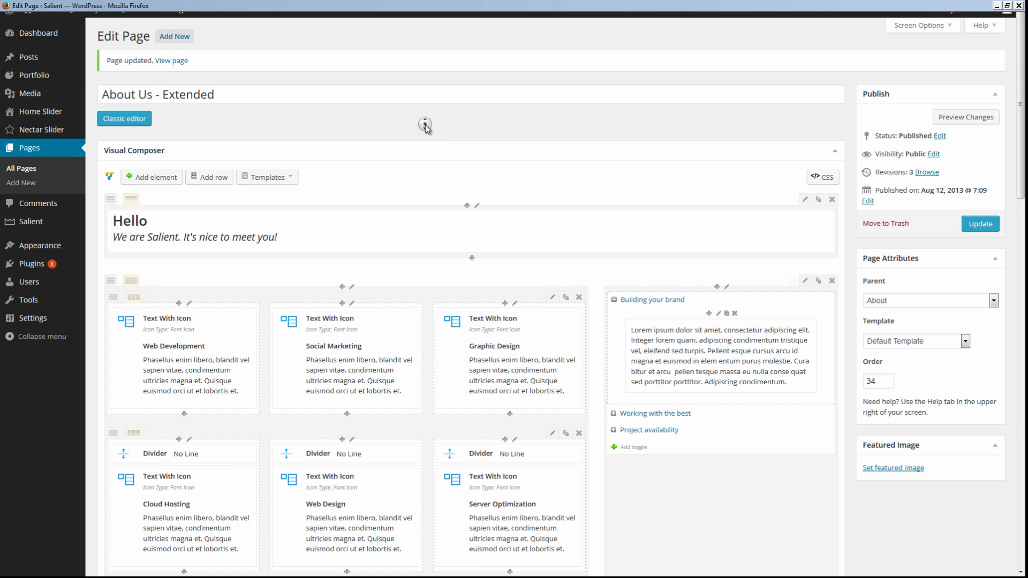
{"action": "scroll", "coordinate": [427, 129], "scroll_direction": "down", "scroll_amount": 8}
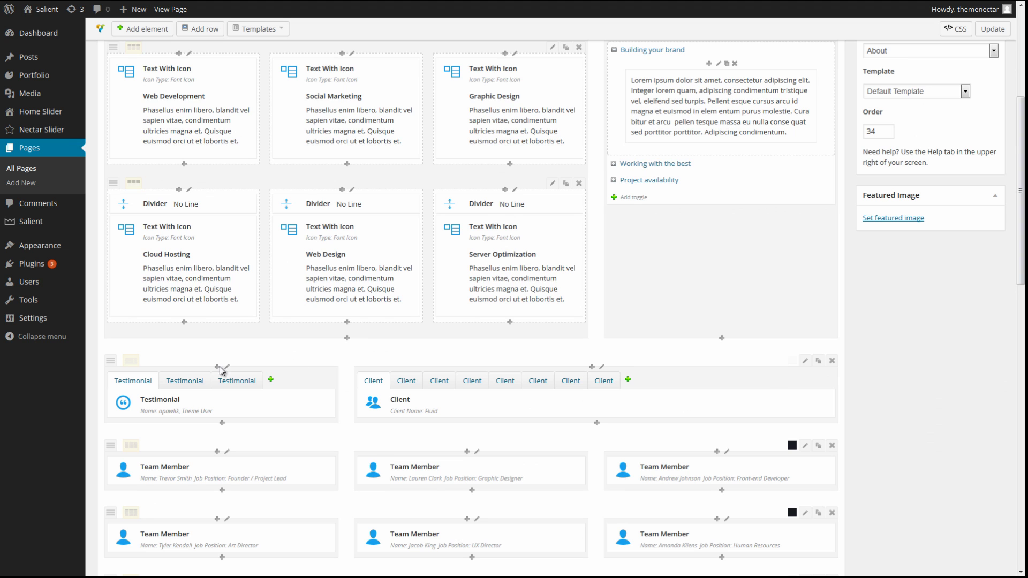
Give the Hello row the Row ID 'first' in its row settings and save.
{"action": "scroll", "coordinate": [589, 509], "scroll_direction": "up", "scroll_amount": 5}
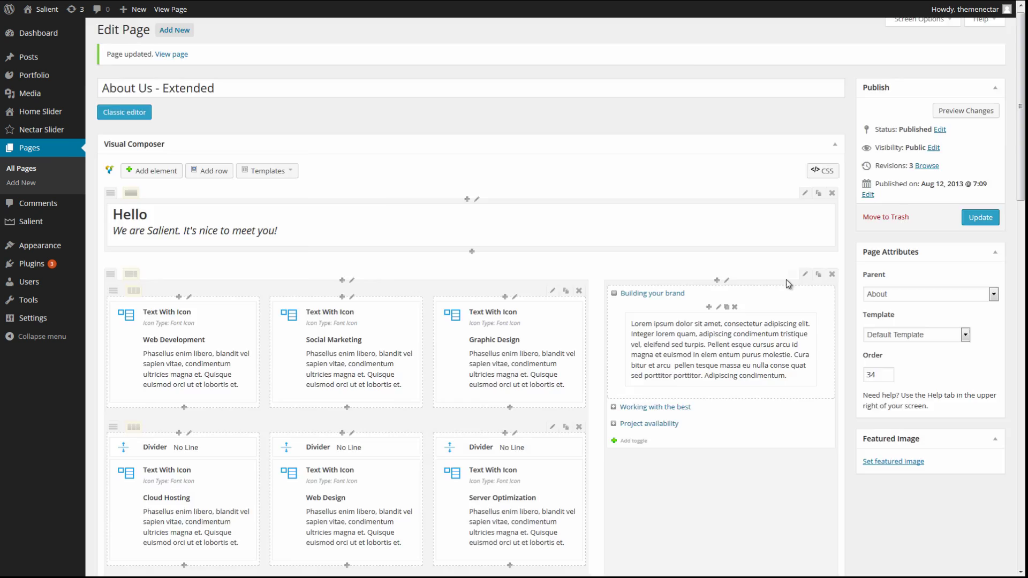
{"action": "left_click", "coordinate": [804, 193]}
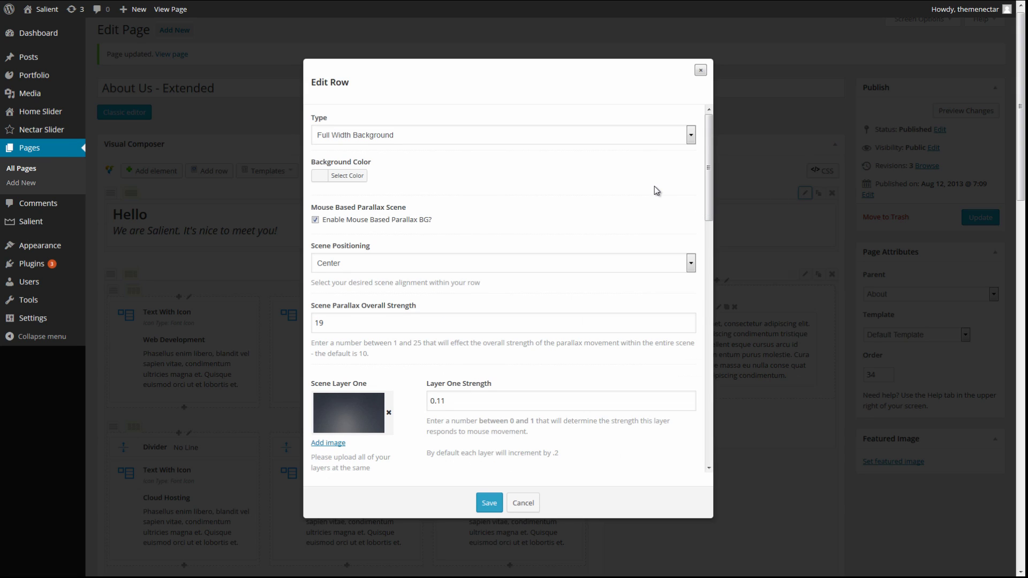
{"action": "scroll", "coordinate": [658, 225], "scroll_direction": "down", "scroll_amount": 15}
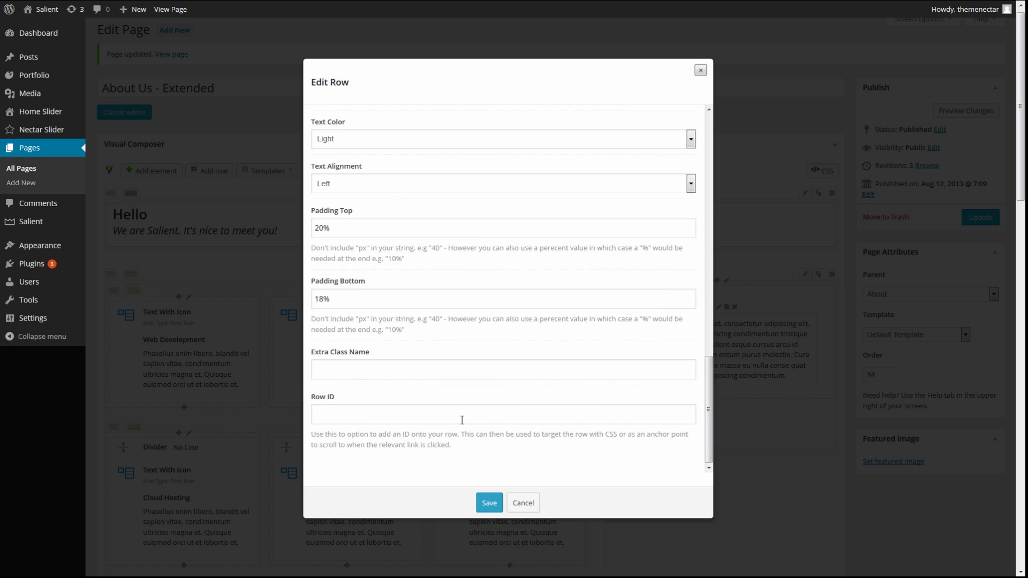
{"action": "left_click", "coordinate": [462, 420]}
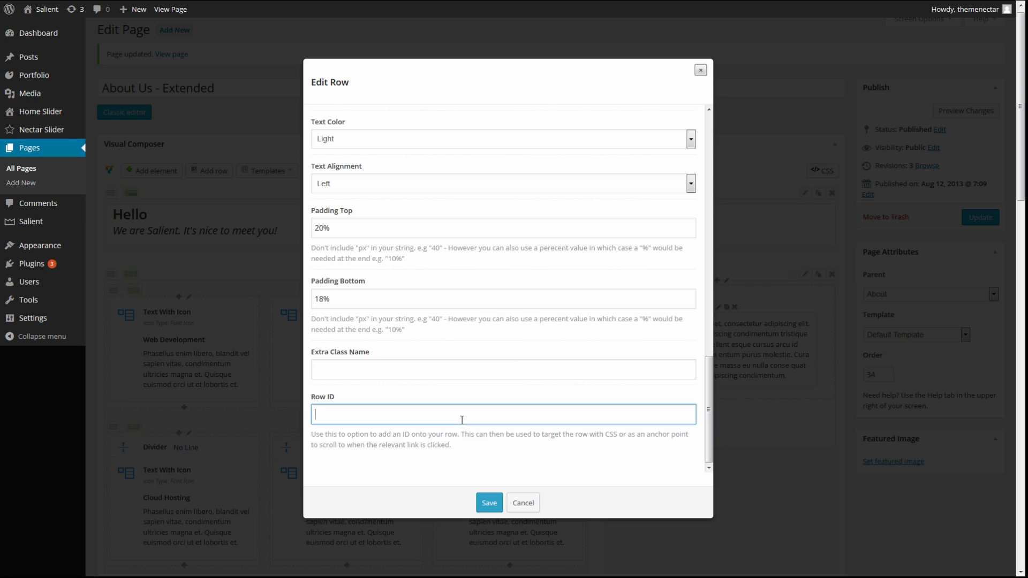
{"action": "type", "text": "first"}
{"action": "left_click", "coordinate": [493, 504]}
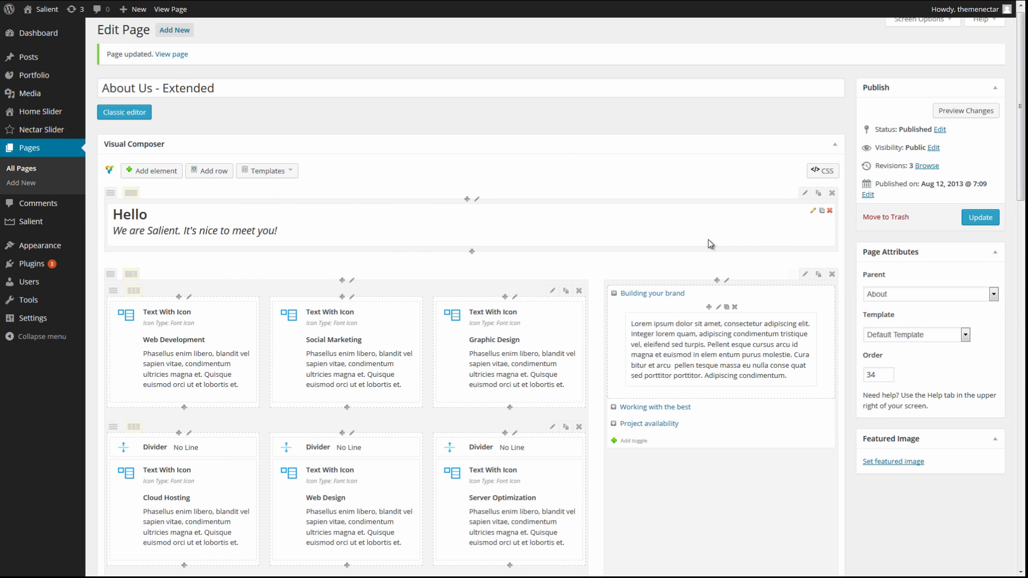
Set the service-items row's Row ID to 'second' and save the row settings.
{"action": "scroll", "coordinate": [797, 182], "scroll_direction": "down", "scroll_amount": 3}
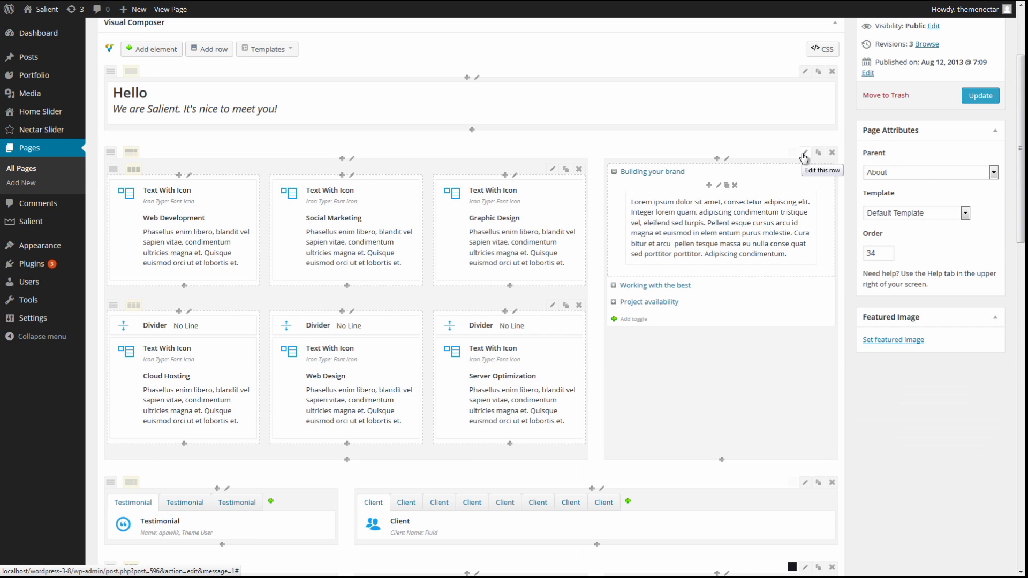
{"action": "left_click", "coordinate": [804, 155]}
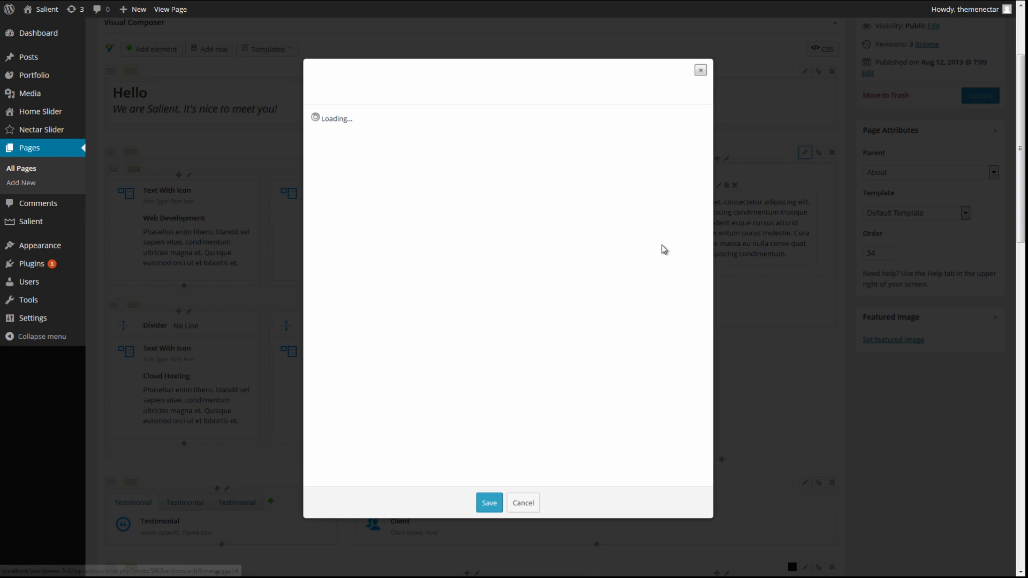
{"action": "middle_click", "coordinate": [512, 335]}
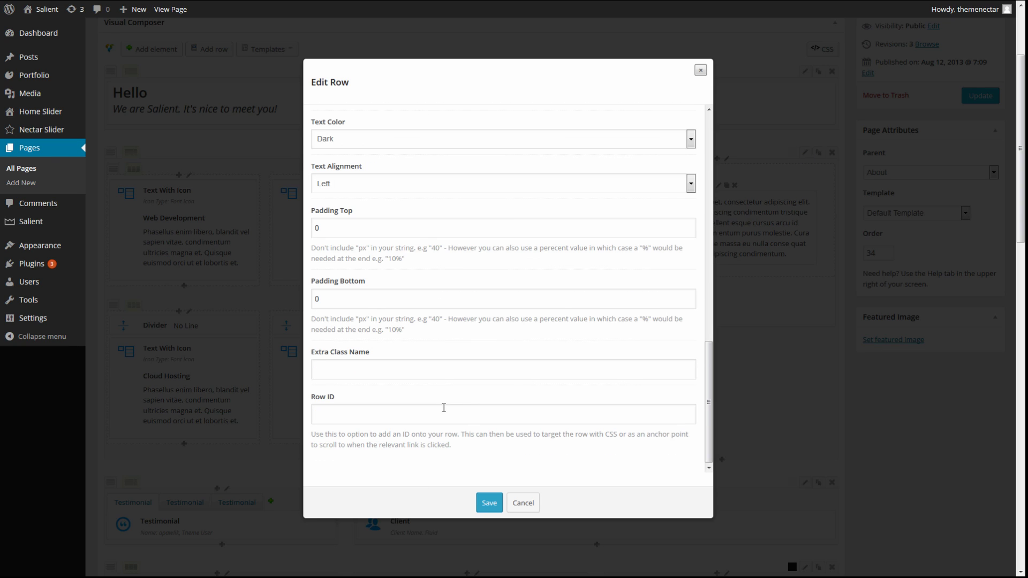
{"action": "left_click", "coordinate": [414, 418]}
{"action": "type", "text": "second"}
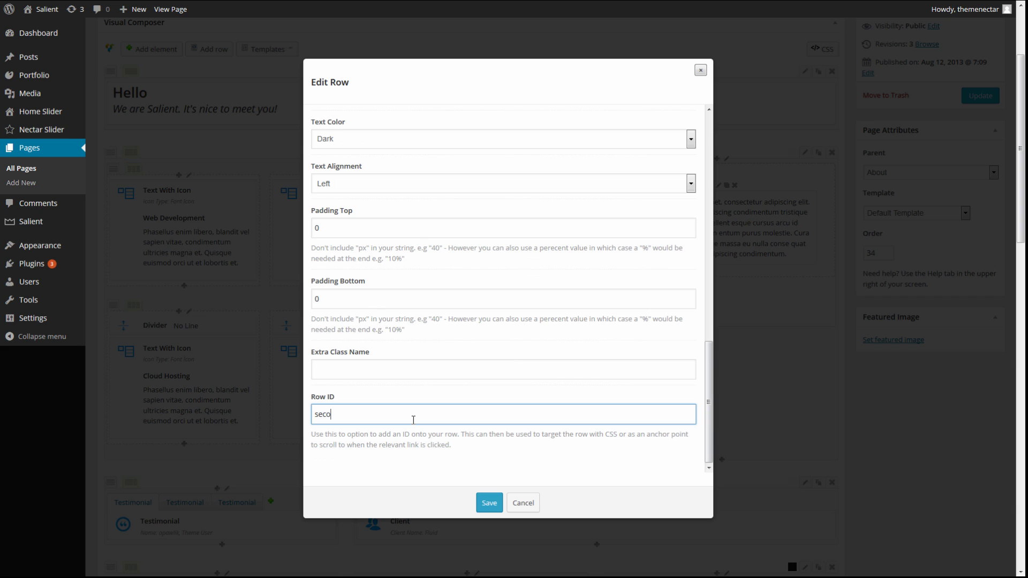
{"action": "left_click", "coordinate": [491, 494]}
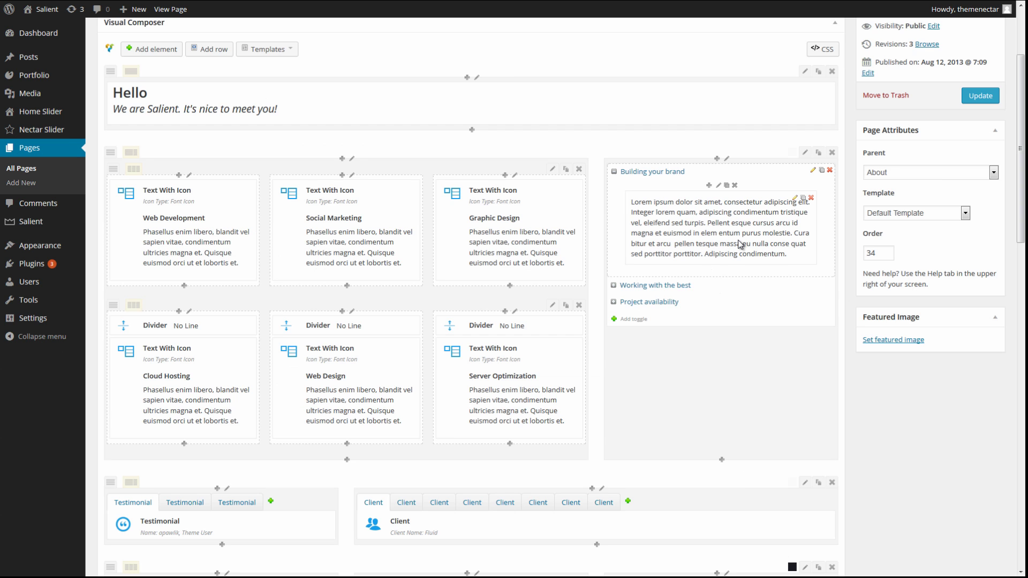
{"action": "scroll", "coordinate": [739, 248], "scroll_direction": "down", "scroll_amount": 5}
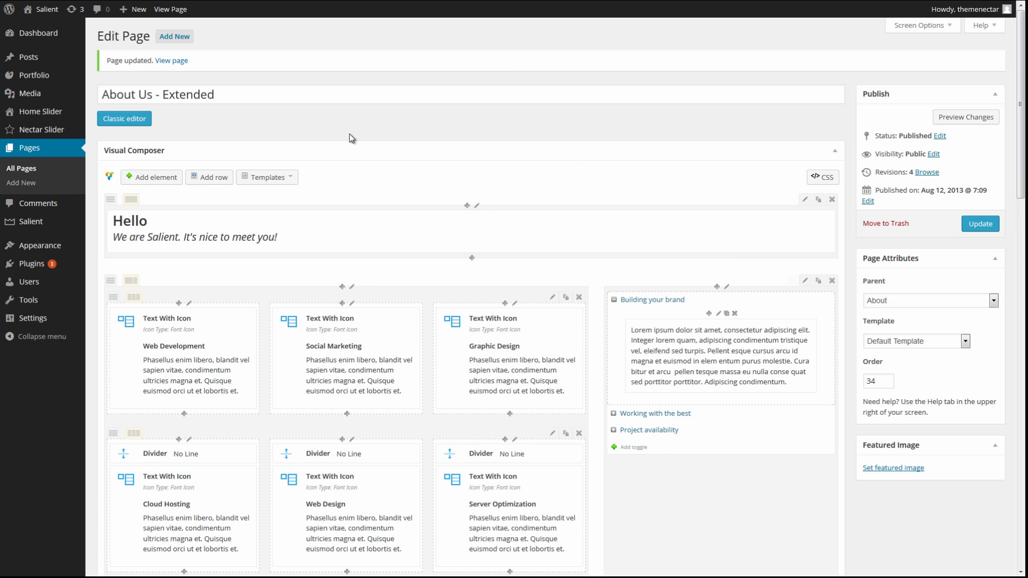
Enable One Page Scroll Support (Animated Anchor Links) in Salient General Settings and save.
{"action": "mouse_move", "coordinate": [91, 247]}
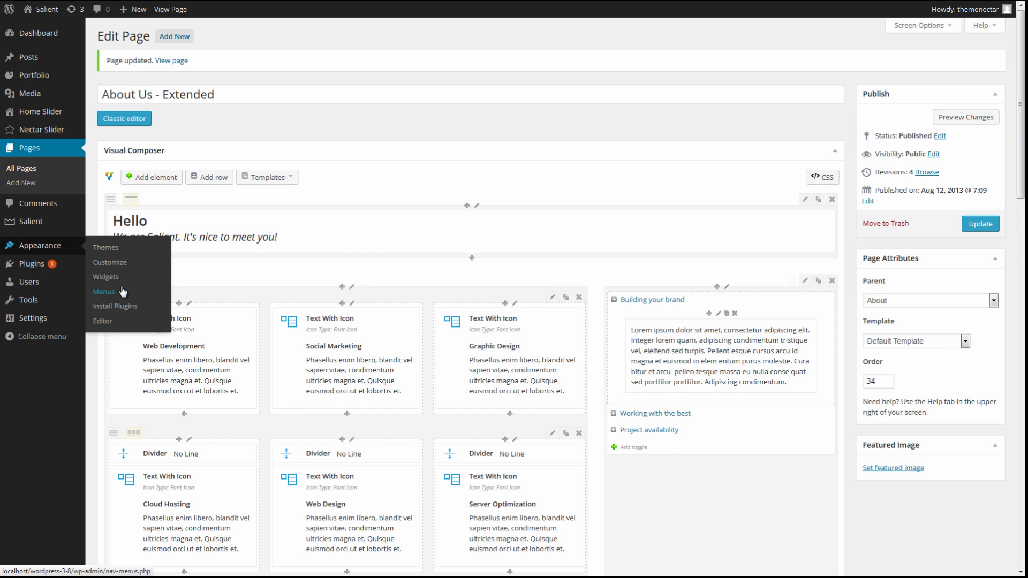
{"action": "mouse_move", "coordinate": [39, 227]}
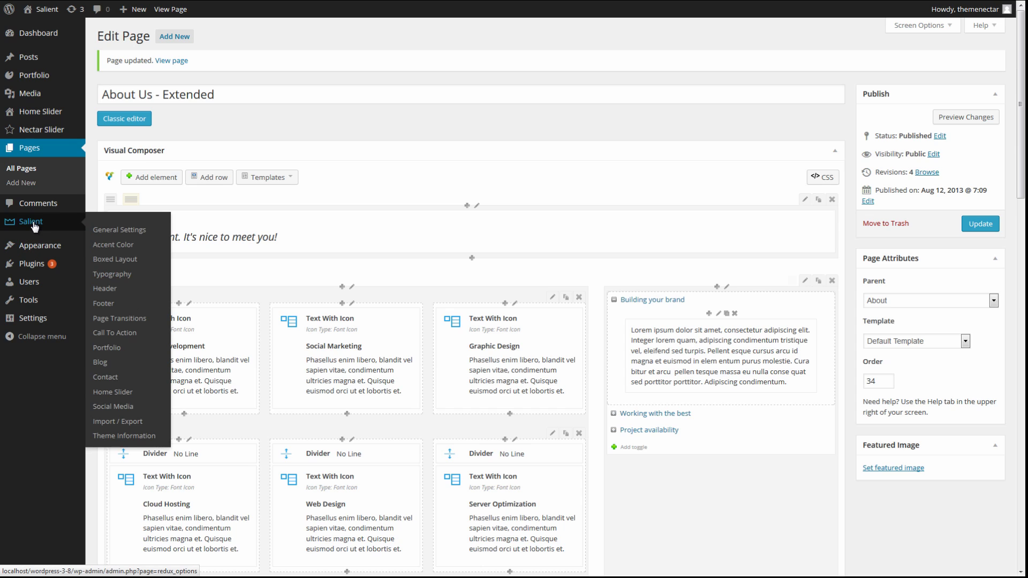
{"action": "left_click", "coordinate": [100, 228]}
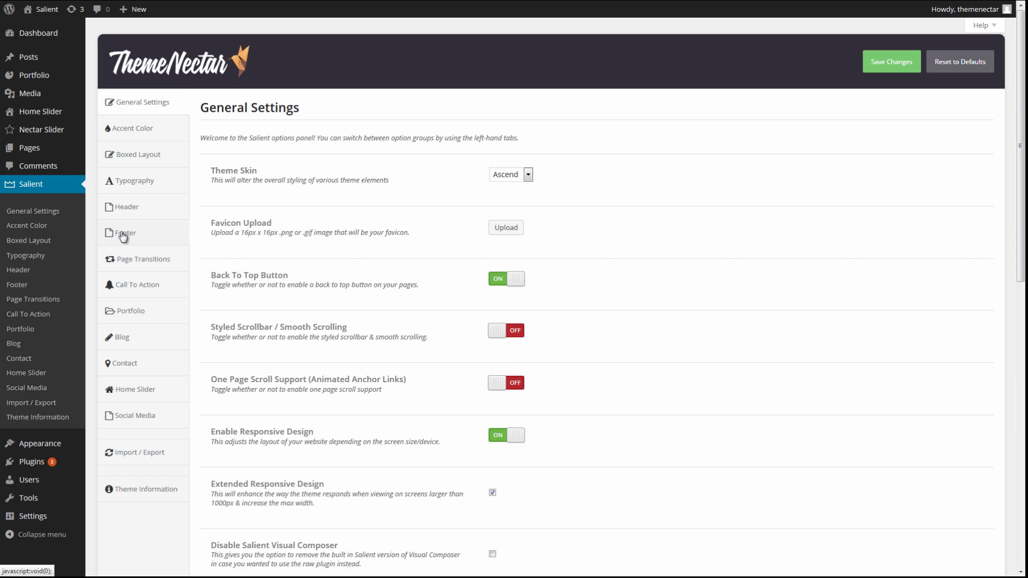
{"action": "left_click", "coordinate": [507, 384]}
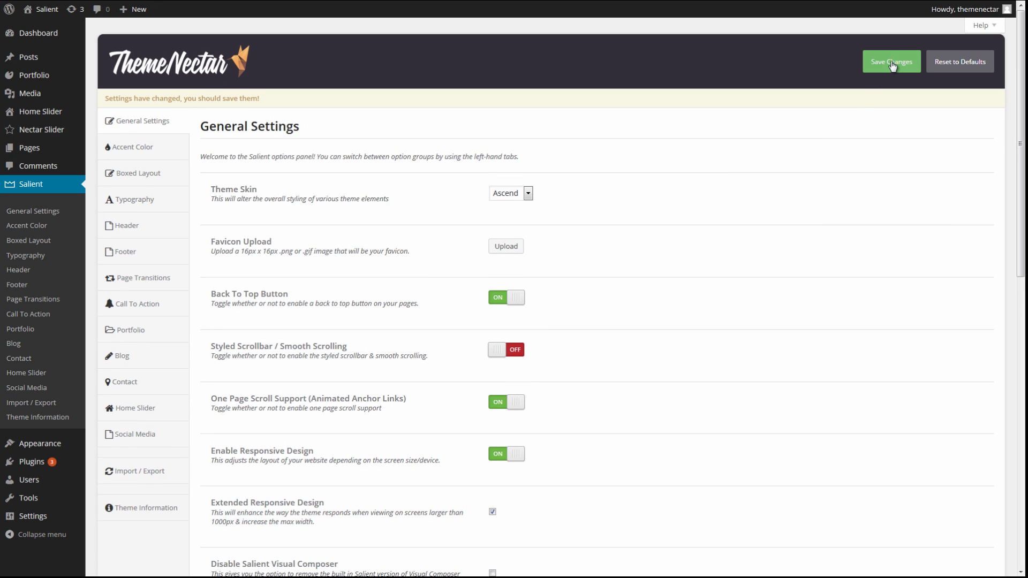
{"action": "left_click", "coordinate": [892, 63]}
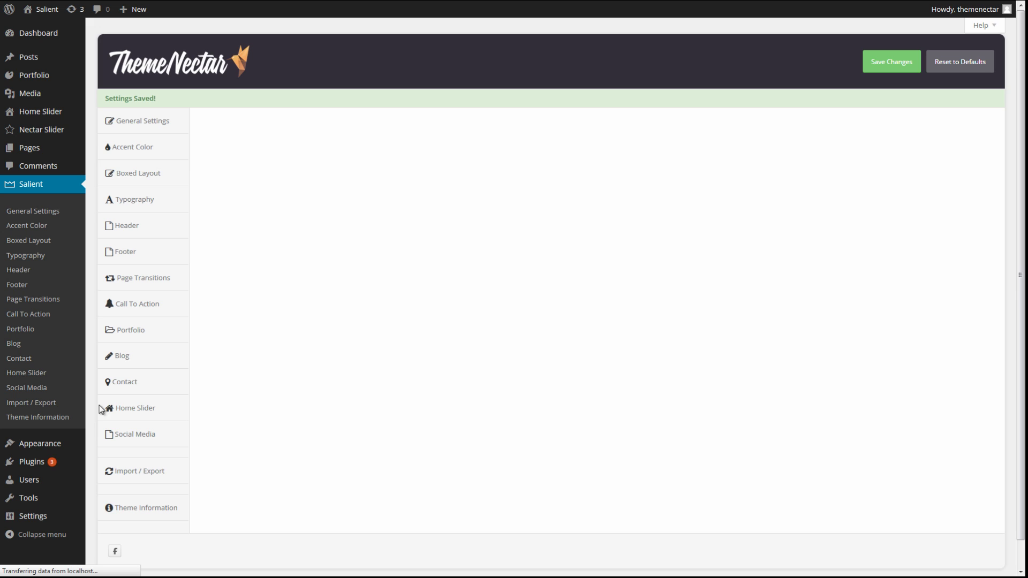
{"action": "mouse_move", "coordinate": [59, 447]}
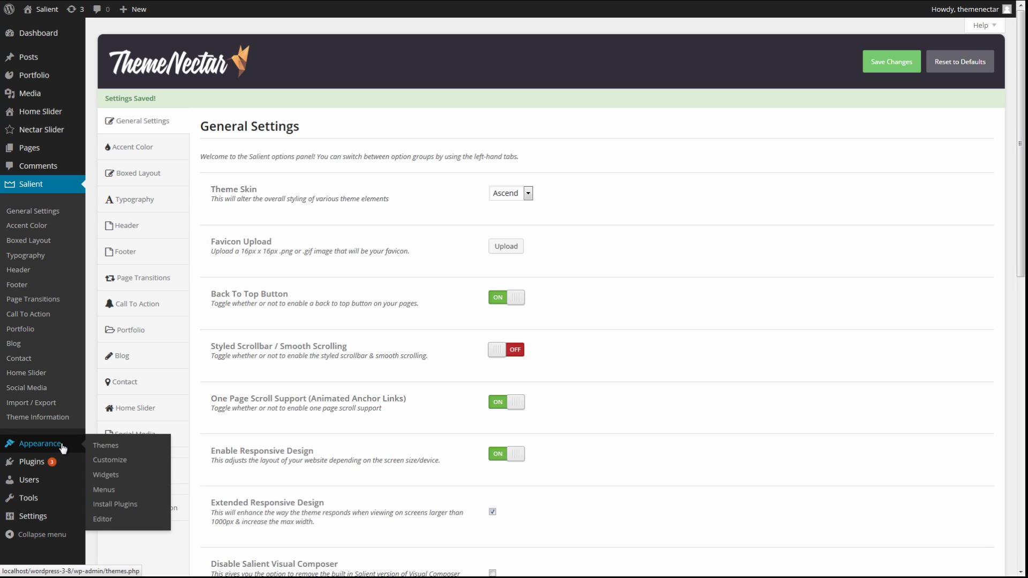
Add a custom link labelled 'First' with URL #first to the one page menu.
{"action": "left_click", "coordinate": [103, 489]}
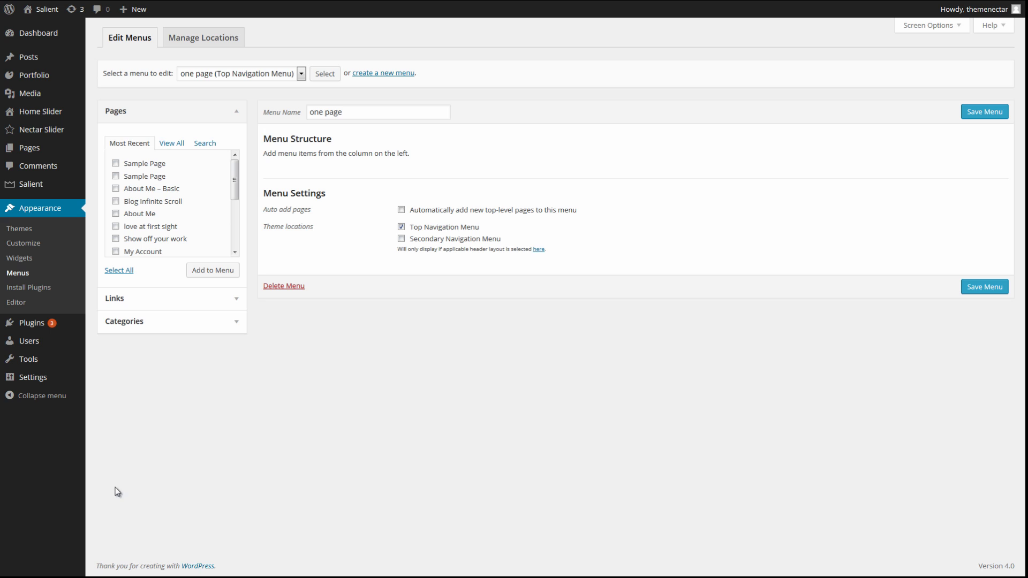
{"action": "left_click", "coordinate": [204, 303]}
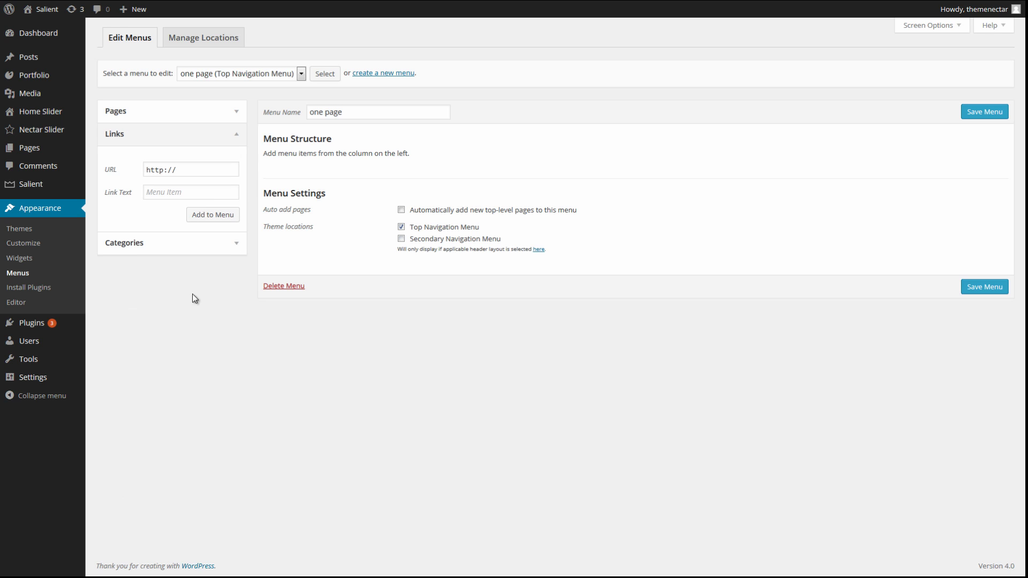
{"action": "left_click", "coordinate": [181, 191]}
{"action": "type", "text": "First"}
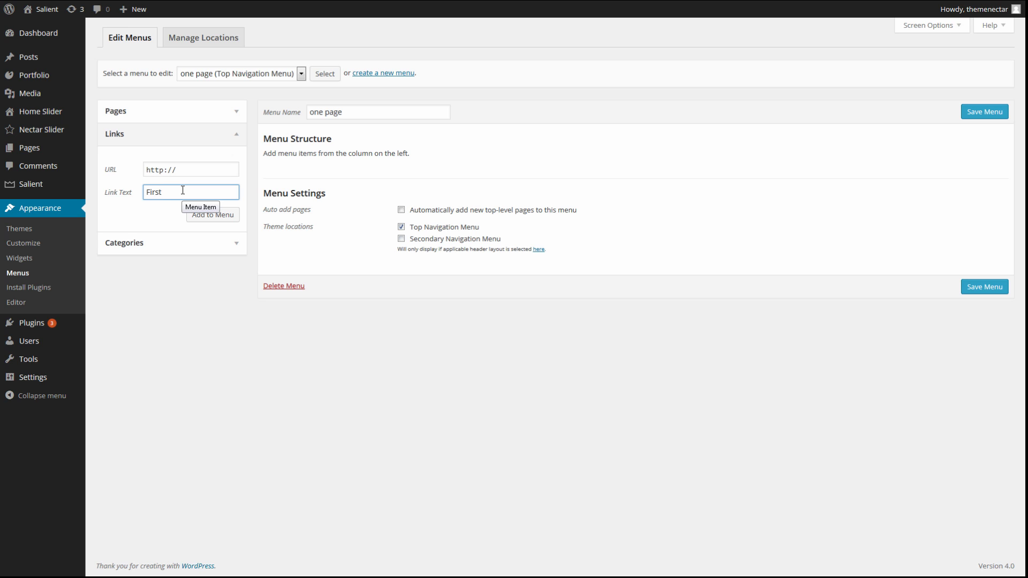
{"action": "left_click", "coordinate": [190, 169]}
{"action": "left_click_drag", "start_coordinate": [190, 170], "coordinate": [133, 169]}
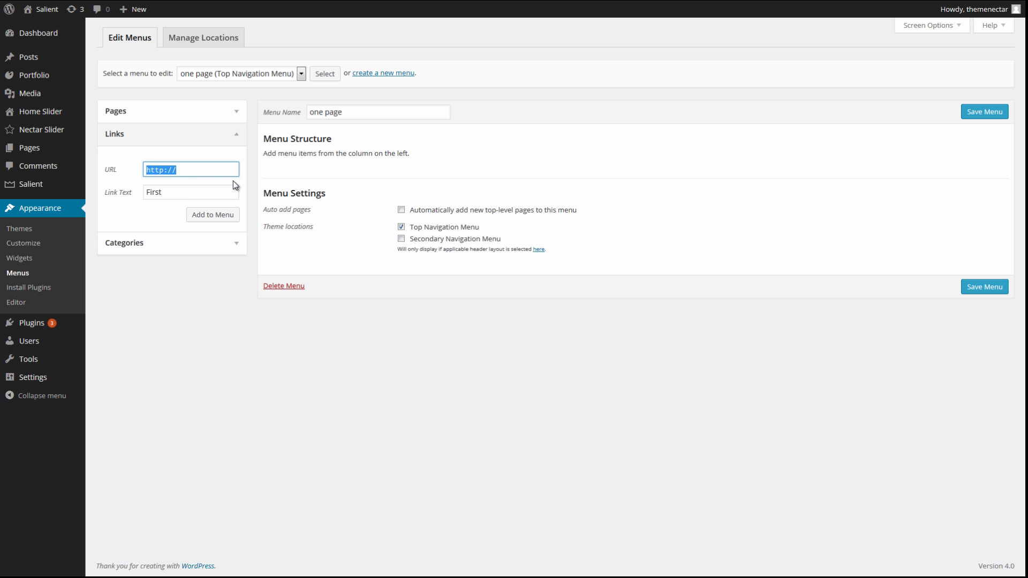
{"action": "type", "text": "#"}
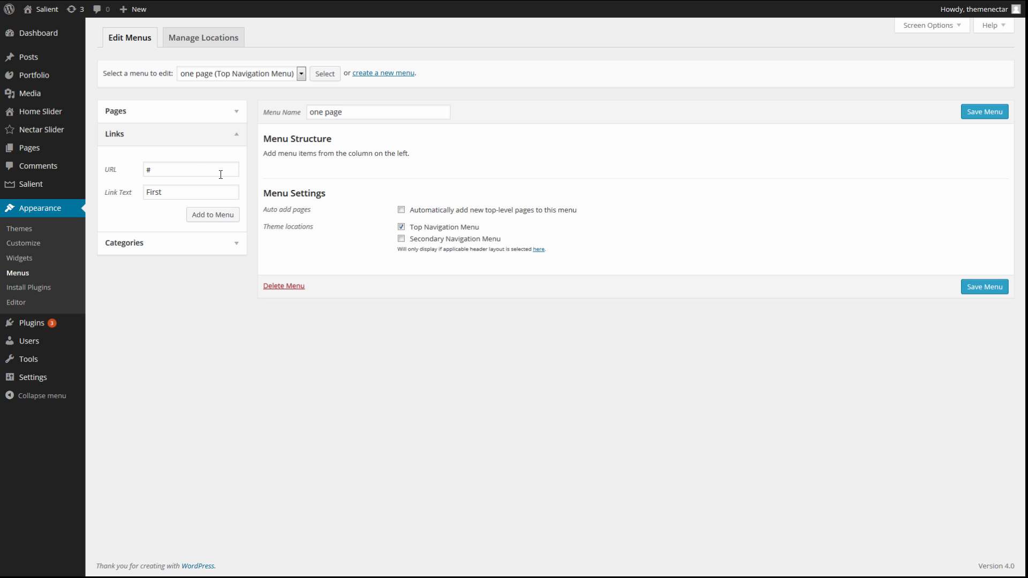
{"action": "left_click", "coordinate": [170, 172]}
{"action": "type", "text": "first"}
{"action": "left_click", "coordinate": [217, 217]}
Enter #second as the URL for the next custom link.
{"action": "left_click_drag", "start_coordinate": [202, 170], "coordinate": [143, 170]}
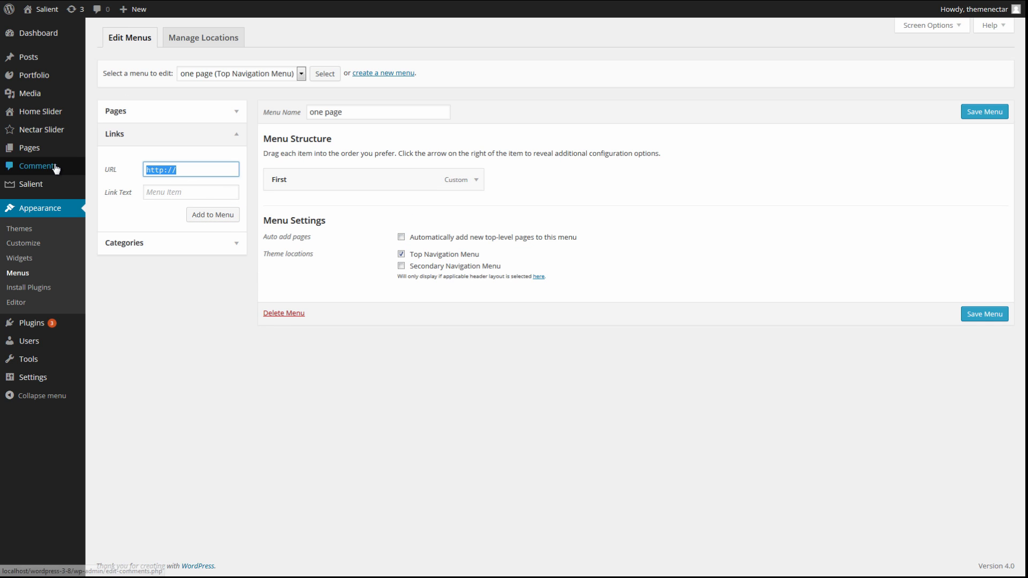
{"action": "type", "text": "#second"}
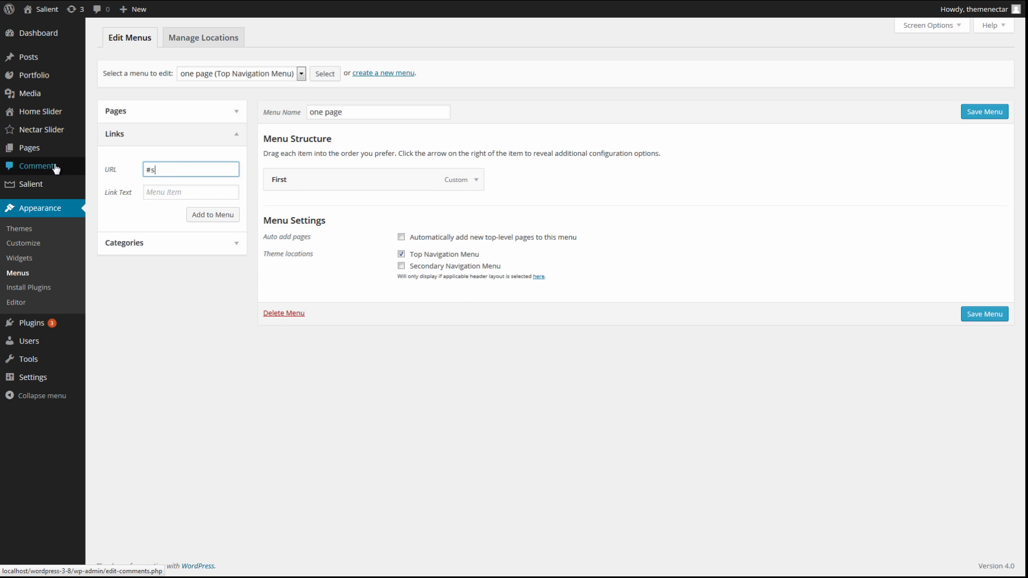
{"action": "key", "text": "Tab"}
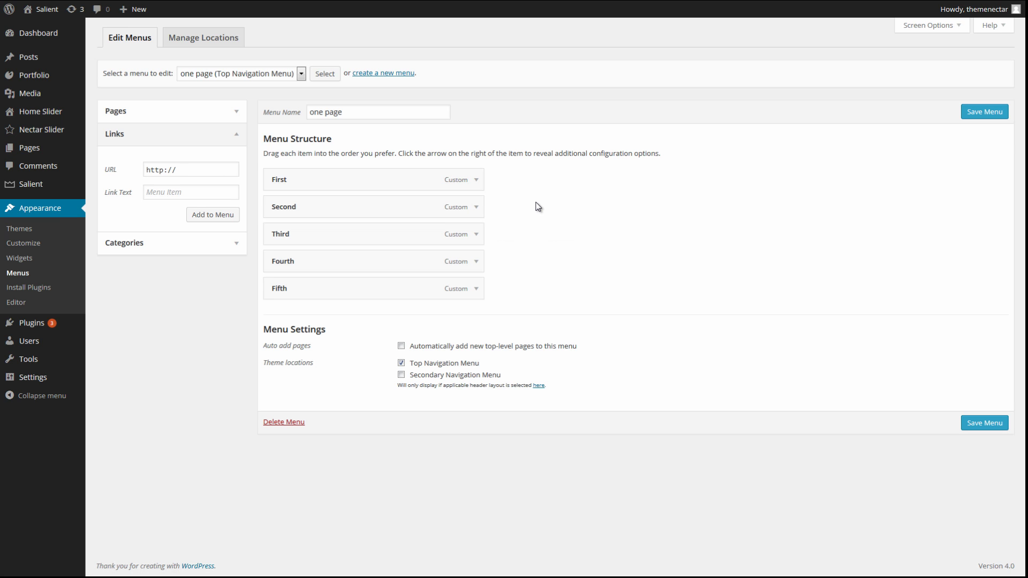
Save the one page menu with its First to Fifth anchor links.
{"action": "left_click", "coordinate": [980, 424]}
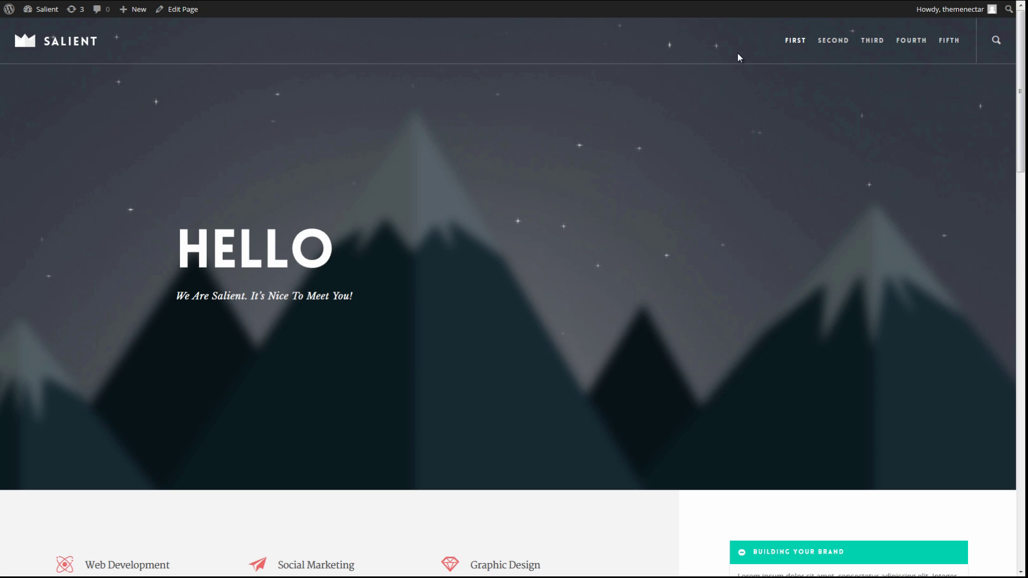
{"action": "left_click", "coordinate": [833, 41]}
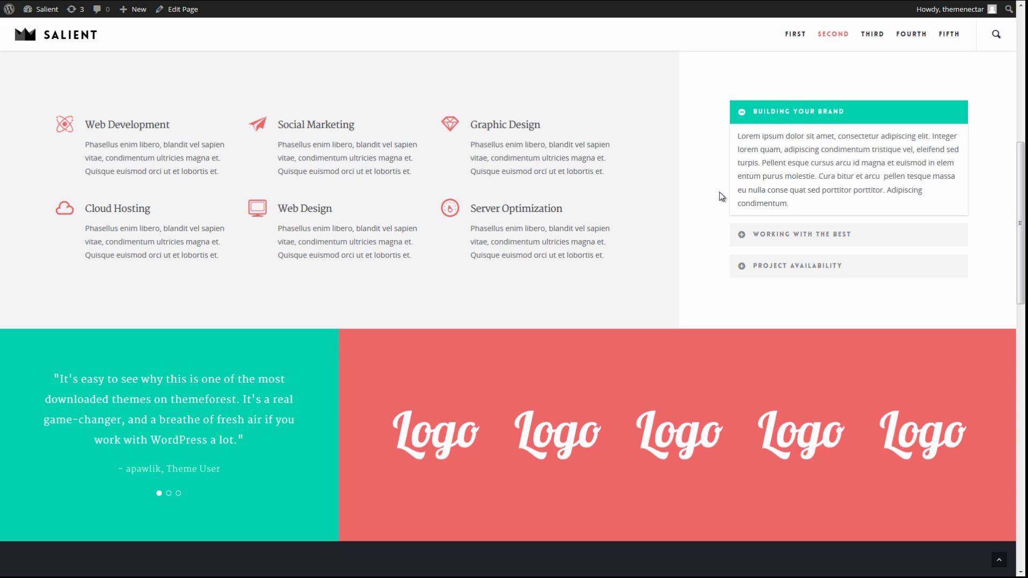
{"action": "left_click", "coordinate": [793, 37]}
{"action": "left_click", "coordinate": [913, 41]}
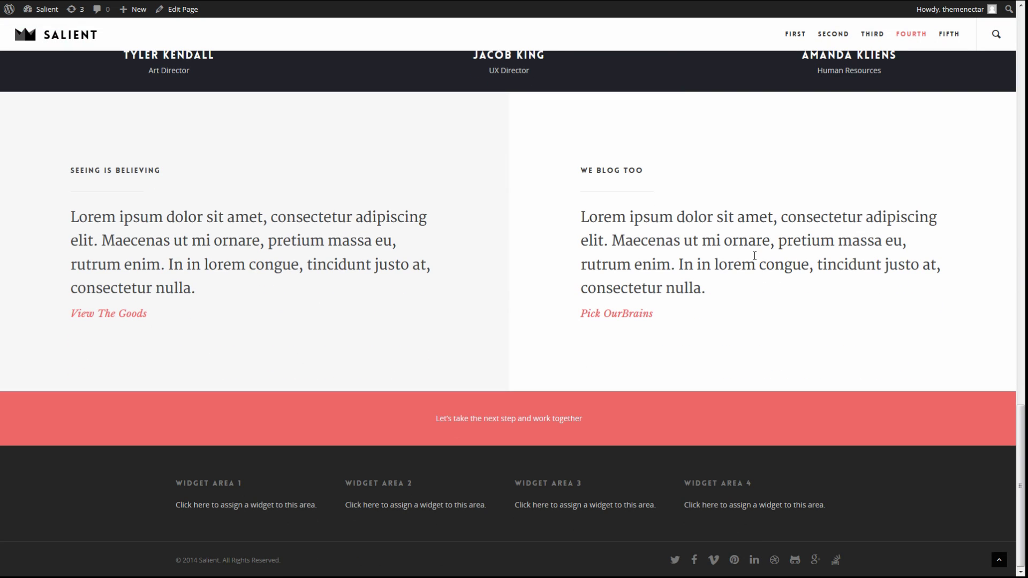
{"action": "left_click", "coordinate": [822, 38]}
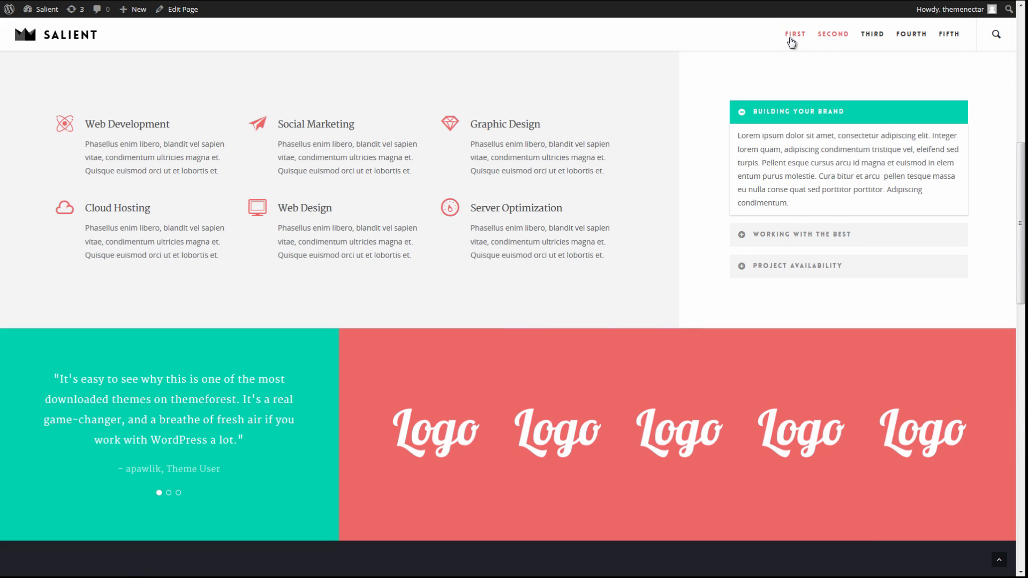
{"action": "left_click", "coordinate": [791, 39]}
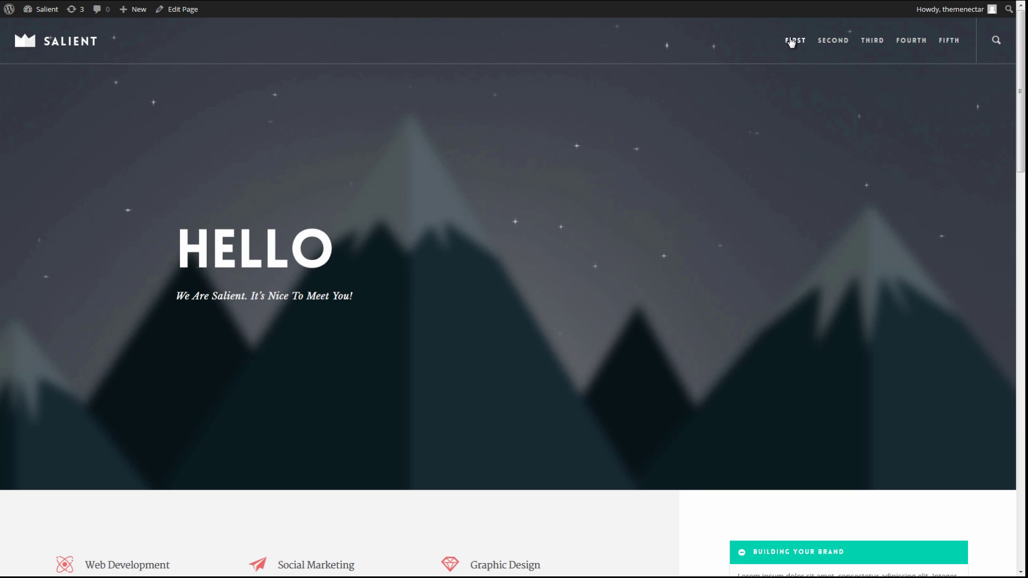